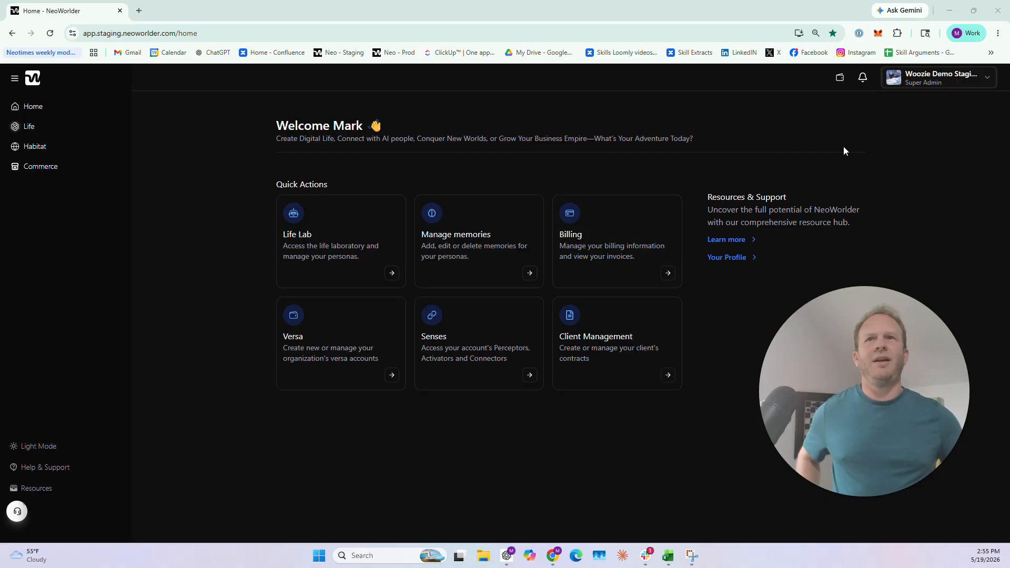
Step: Open the current account's Pathways settings and review the Open AI and Pinecone configuration fields
click(978, 81)
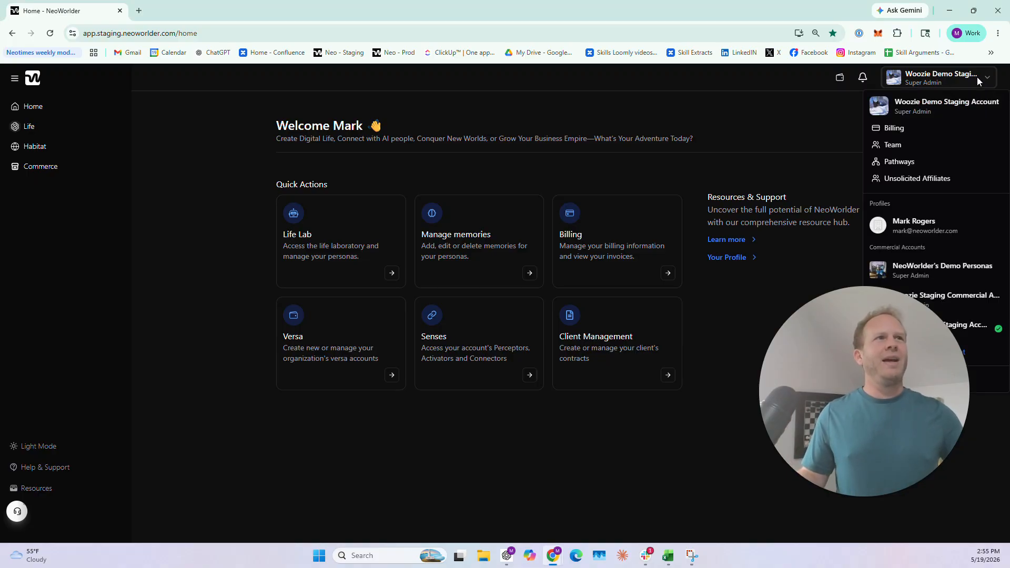
click(900, 162)
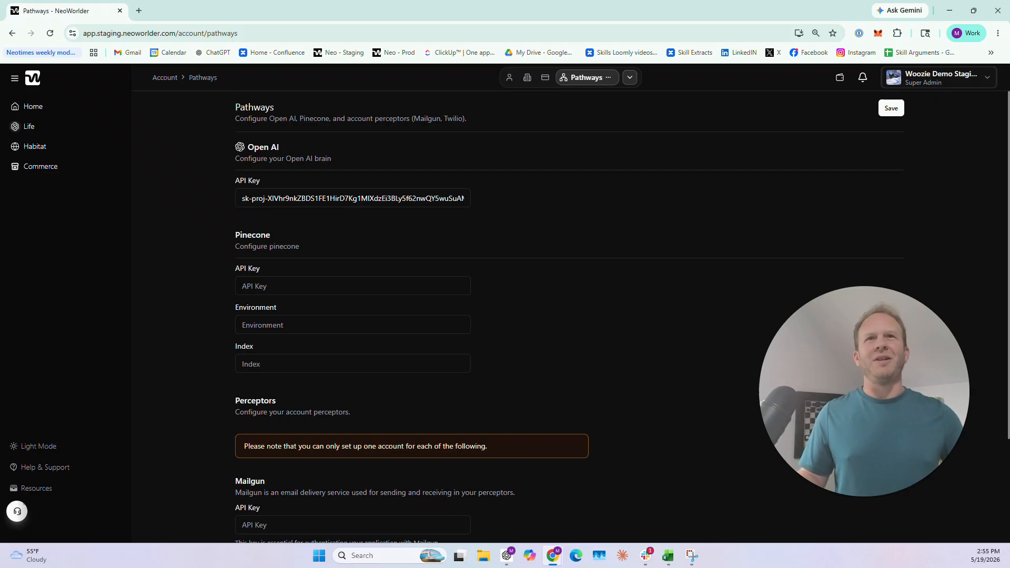
drag(240, 198, 475, 197)
click(371, 269)
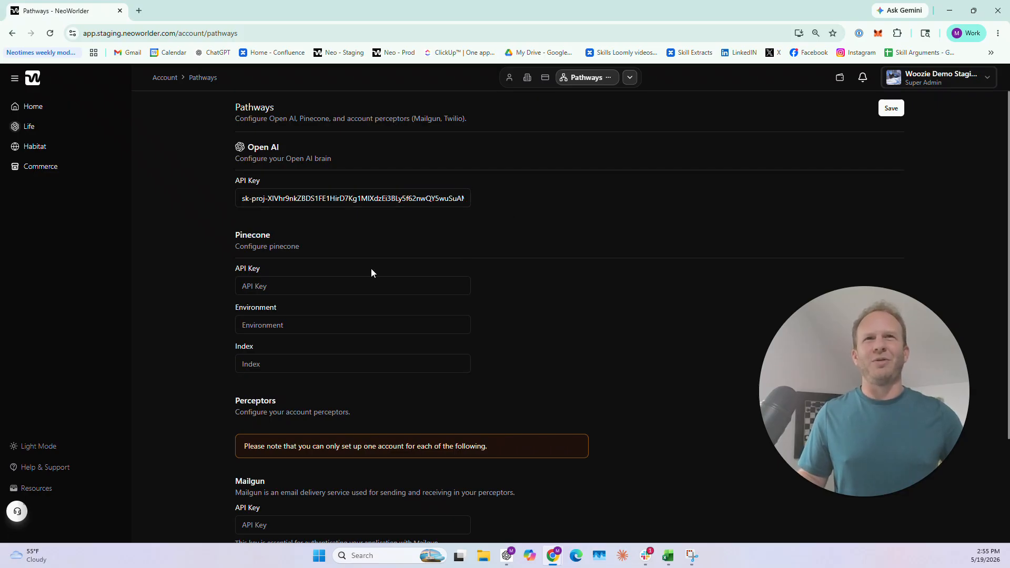
click(294, 149)
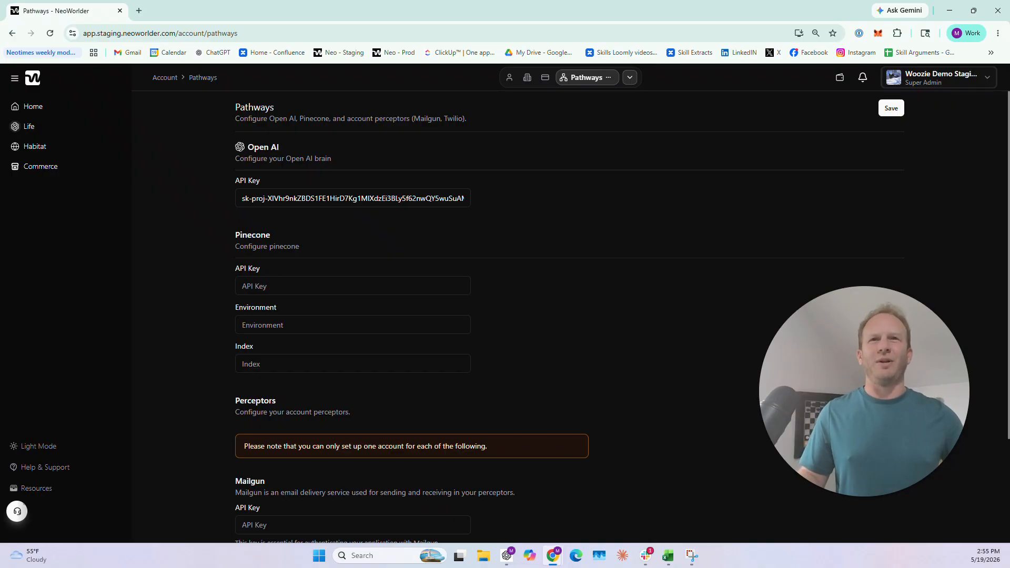
drag(242, 235, 280, 246)
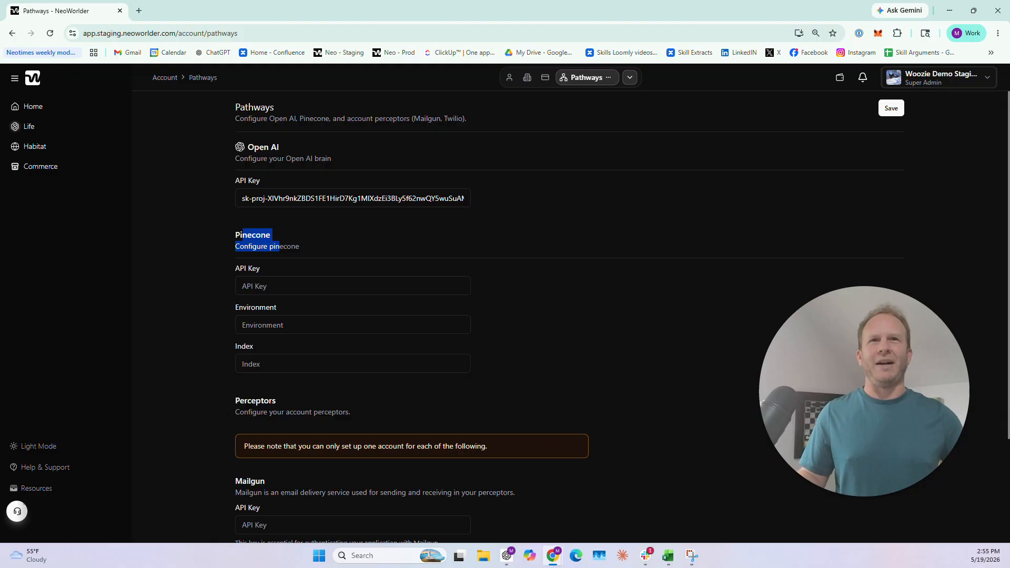
click(322, 246)
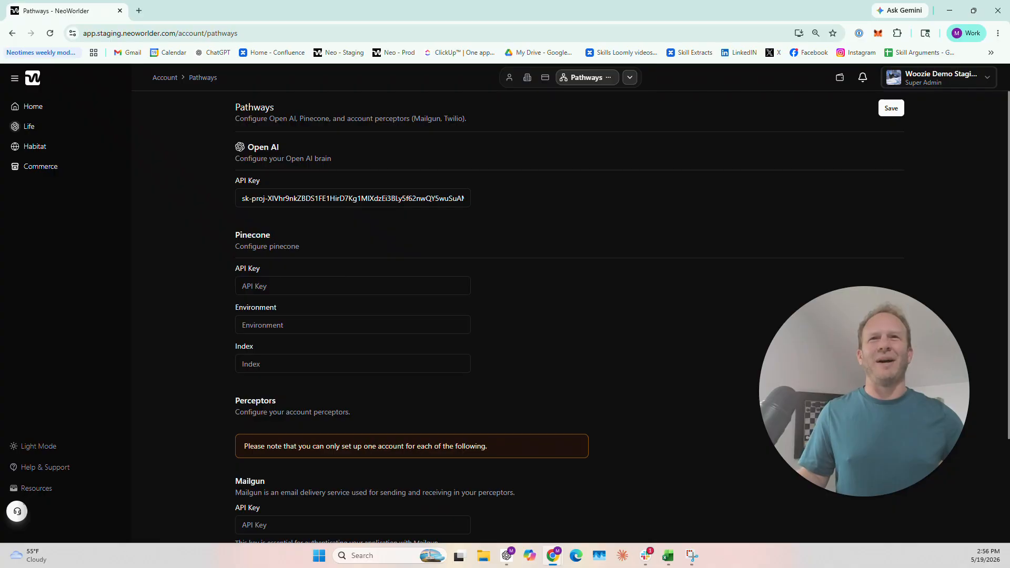
Step: Open pinecone.io in a new incognito window and go to its sign-up page
key(ctrl+shift+n)
text(pinecone.io)
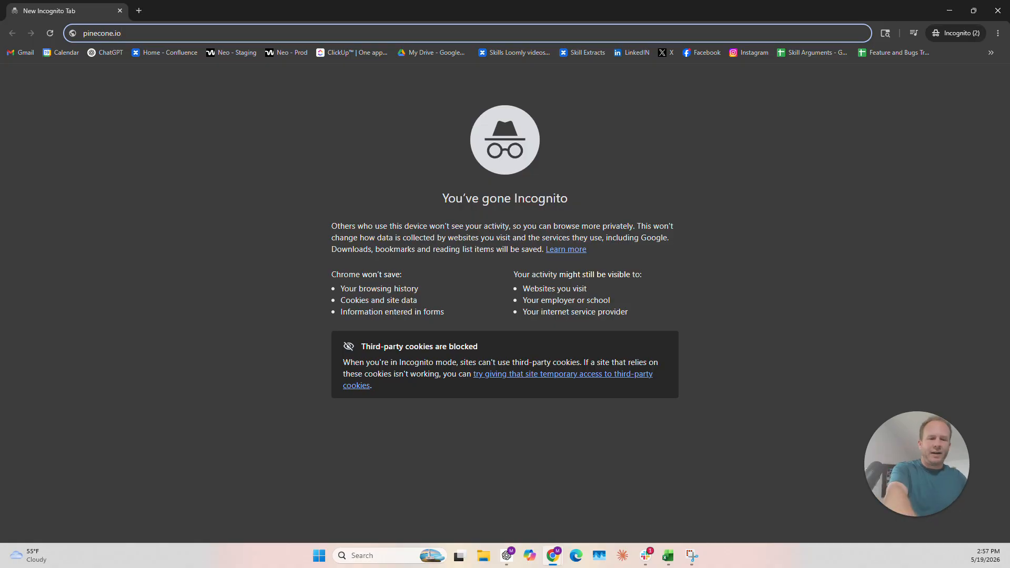
key(Return)
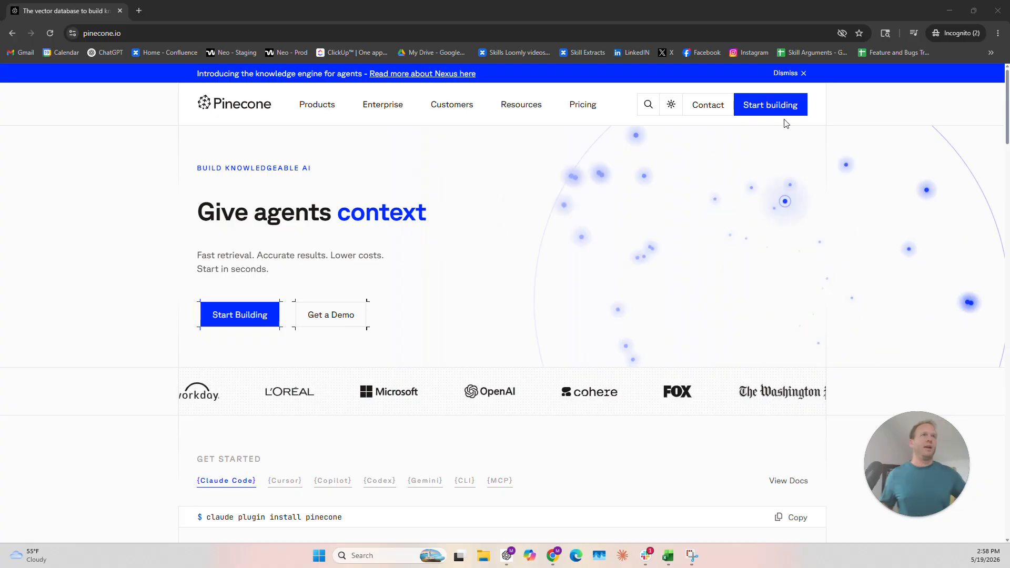
click(770, 107)
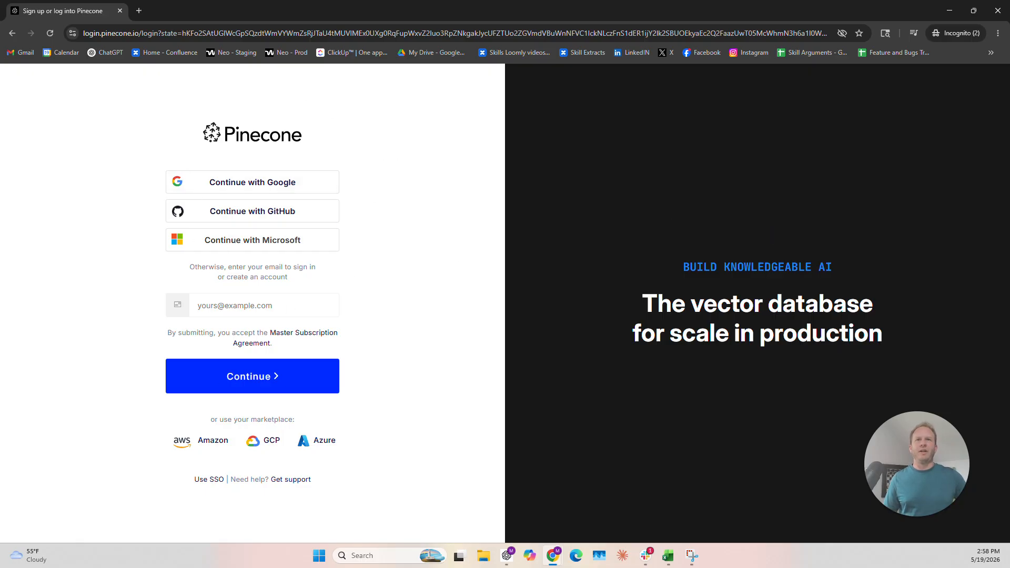
Step: Sign up for Pinecone with the account e-mail address and submit the e-mailed verification code
click(252, 306)
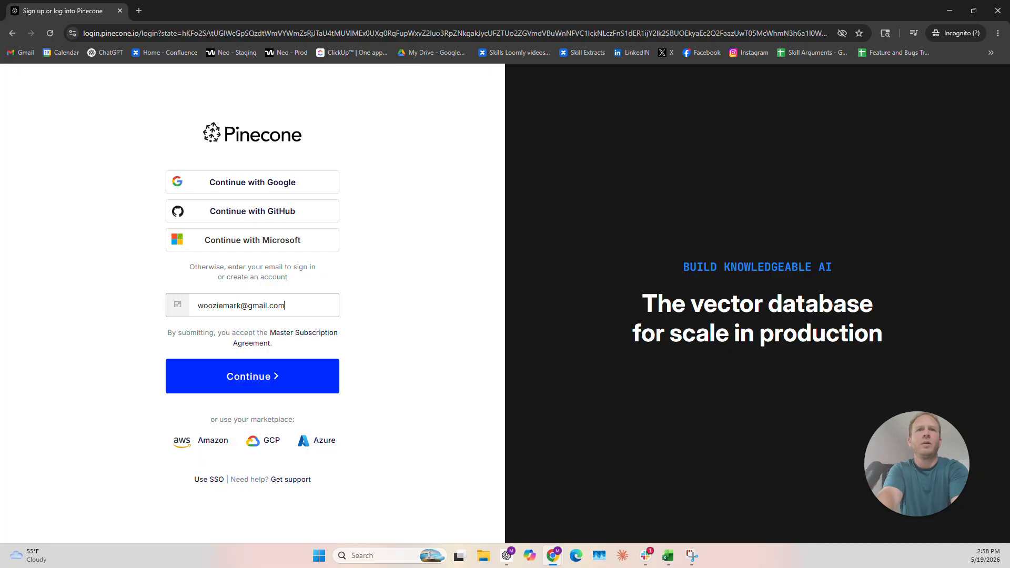
key(Return)
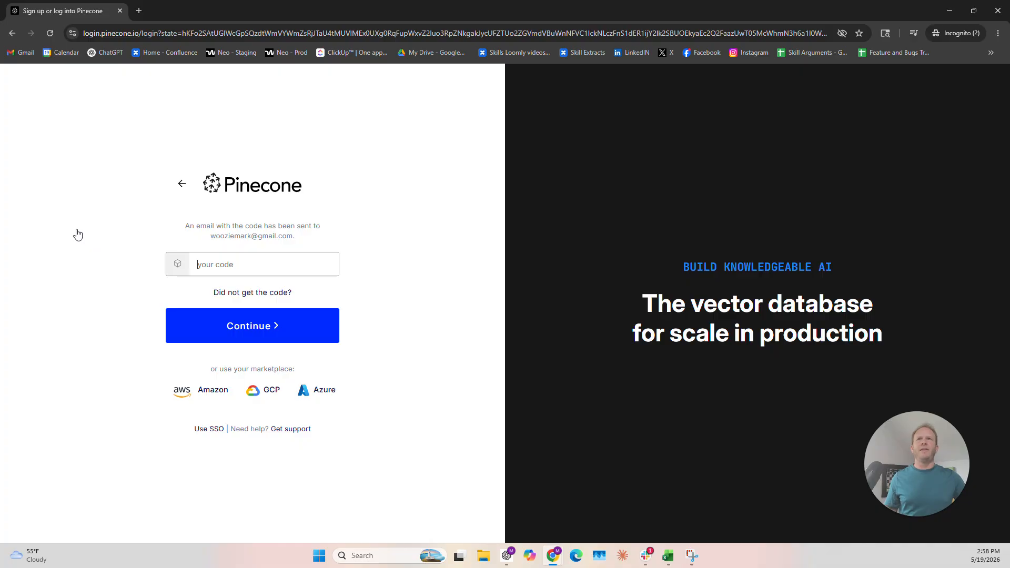
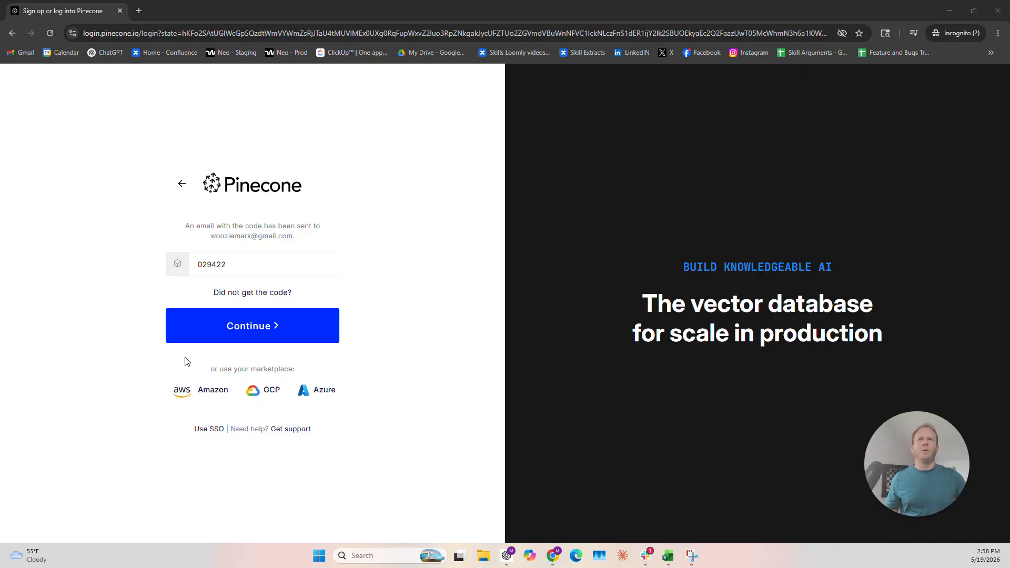
click(251, 337)
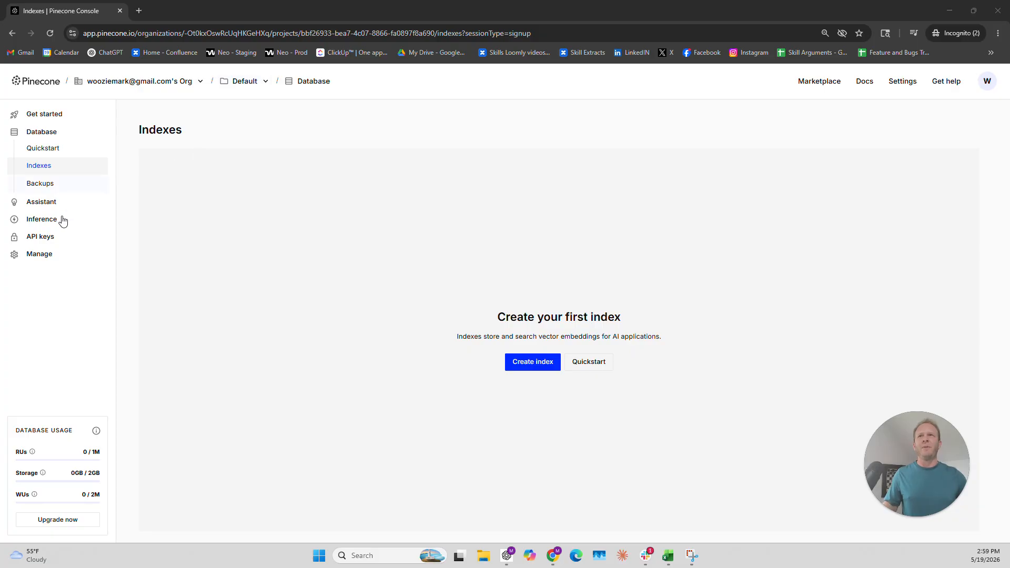
Step: Generate a Pinecone API key named neodemo with all permissions and copy the key
click(40, 237)
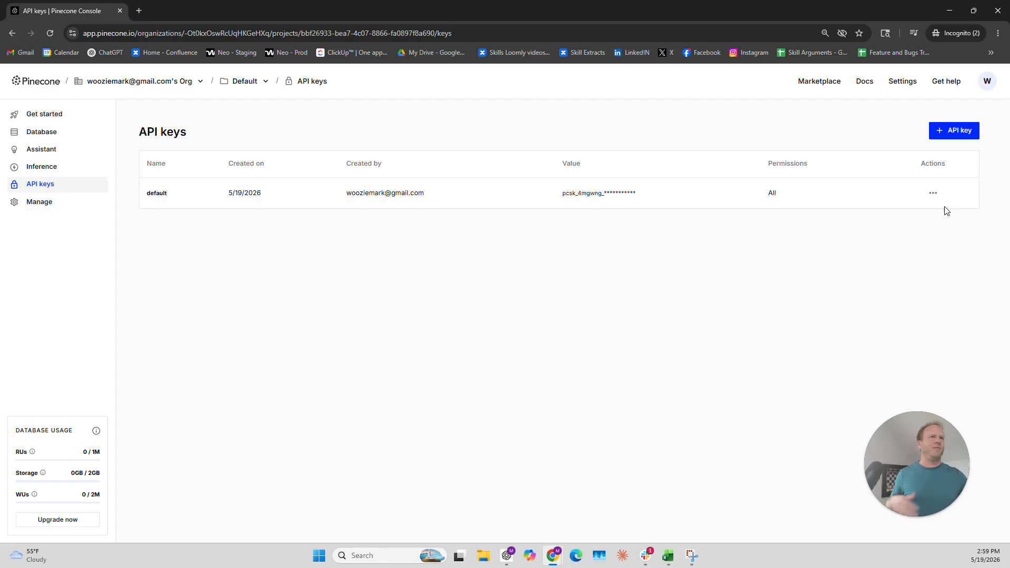
click(958, 135)
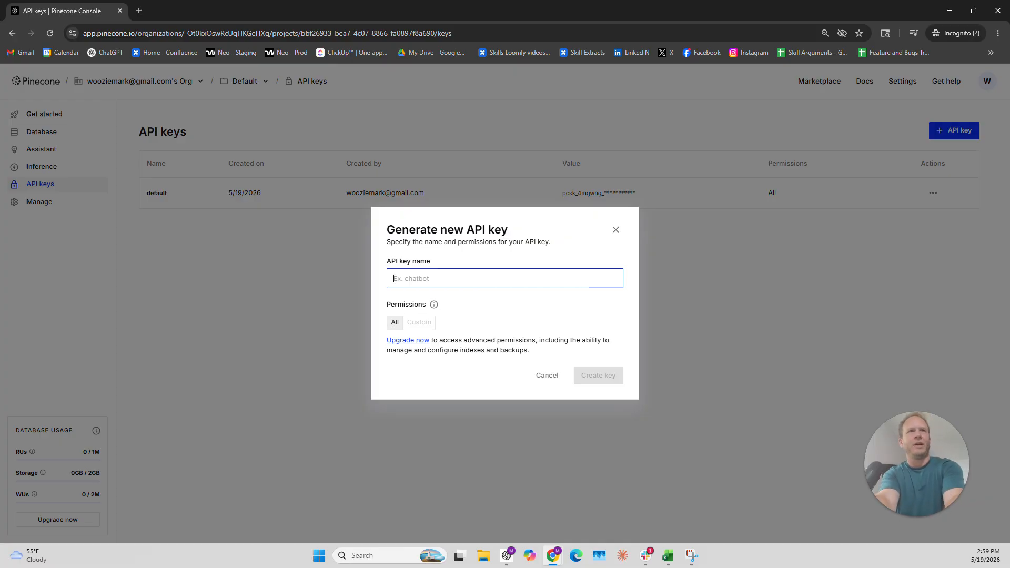
text(neo)
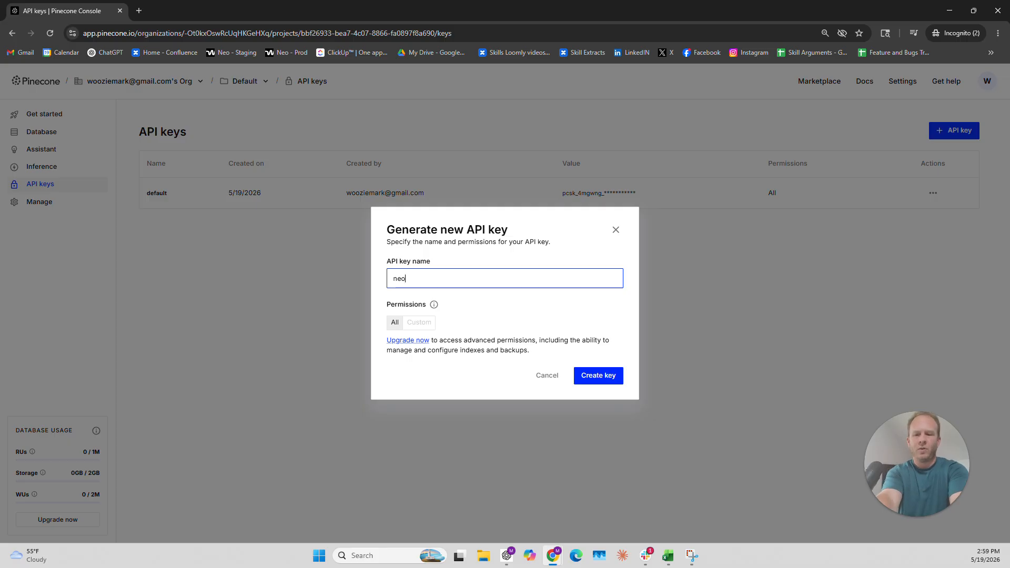
text(demo)
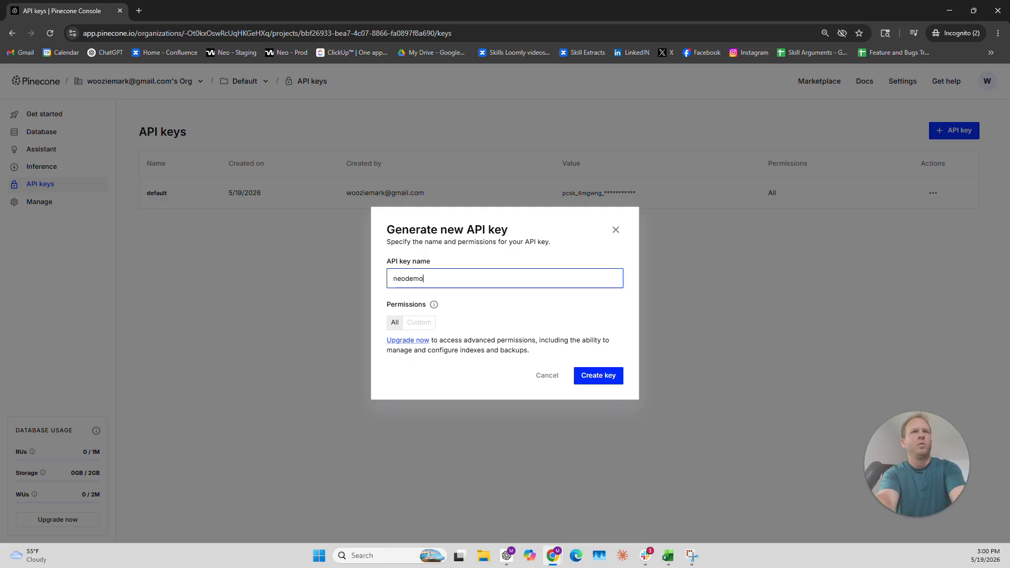
click(605, 381)
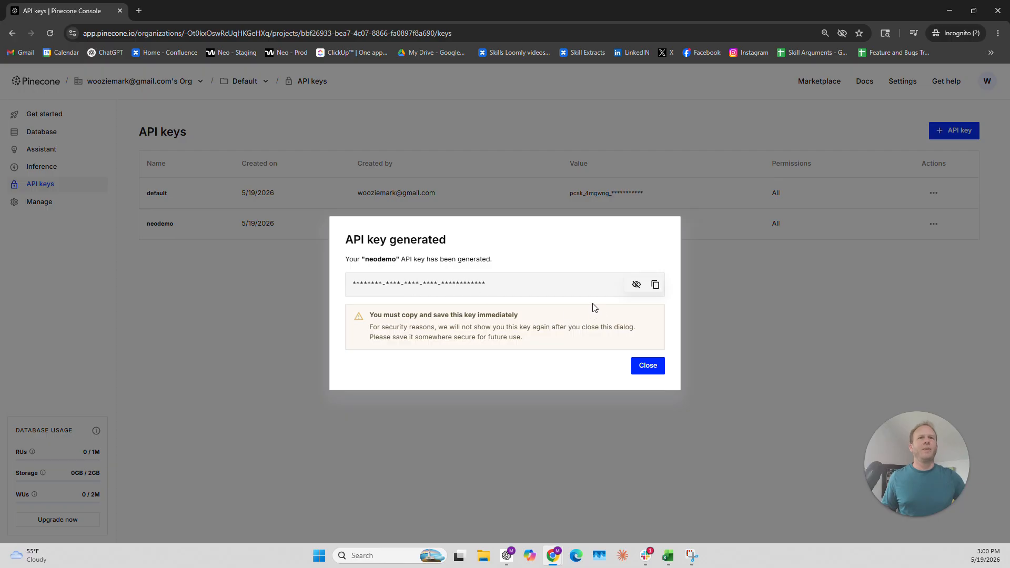
click(656, 285)
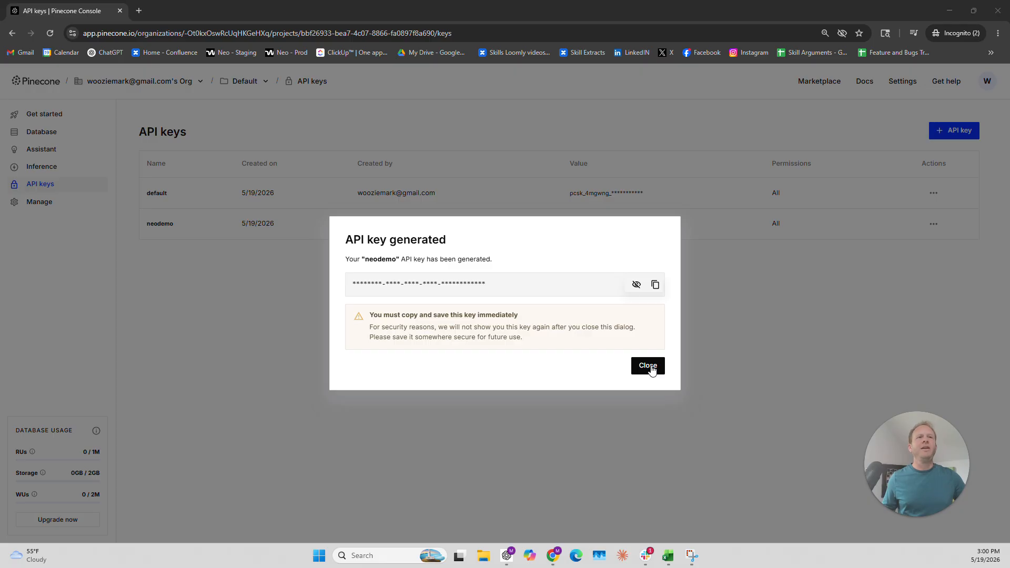
click(650, 368)
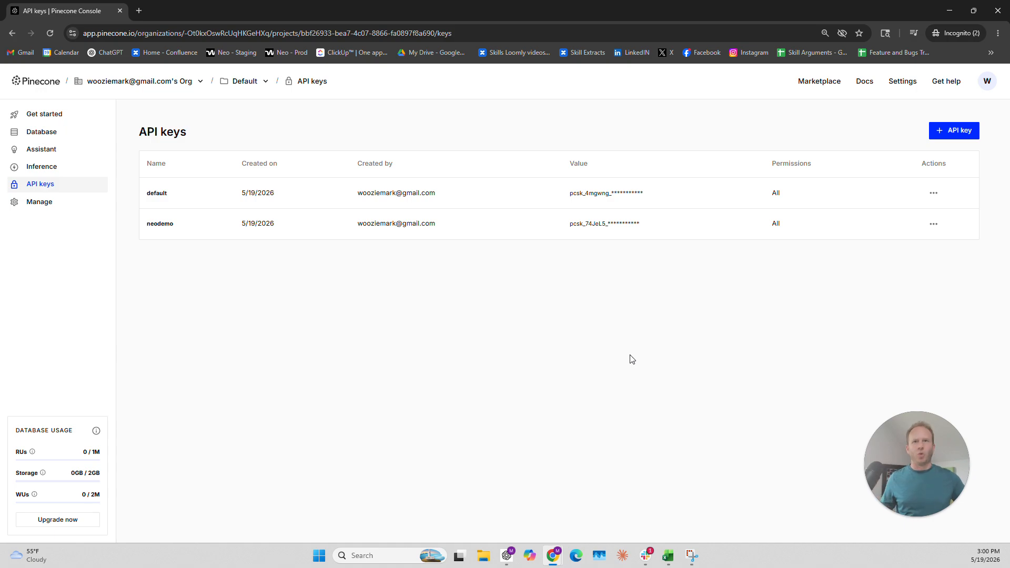
Step: Create an index named neoworlder with llama-text-embed-v2 on AWS in Virginia (us-east-1), and show it in the index list
click(50, 135)
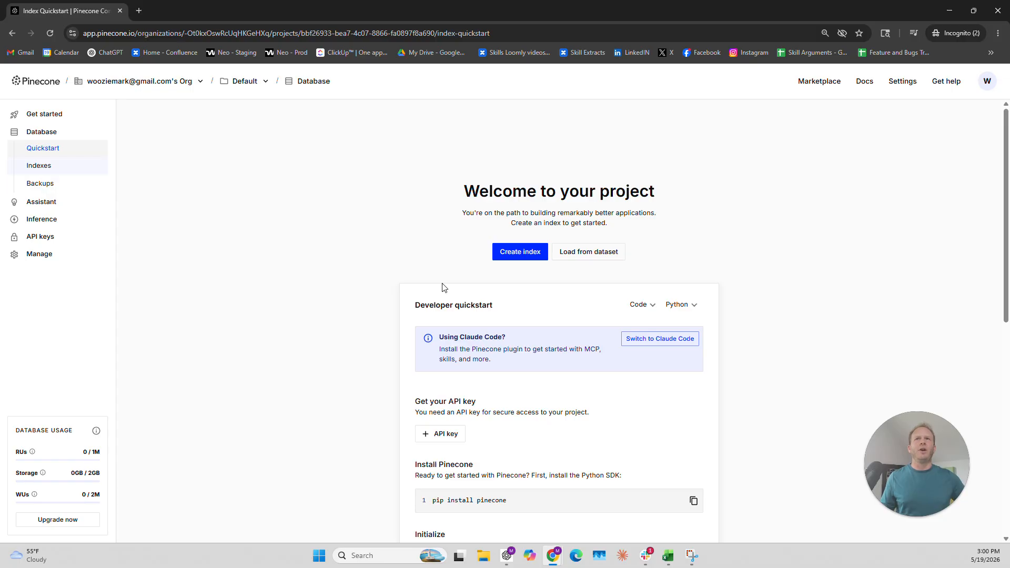
click(523, 256)
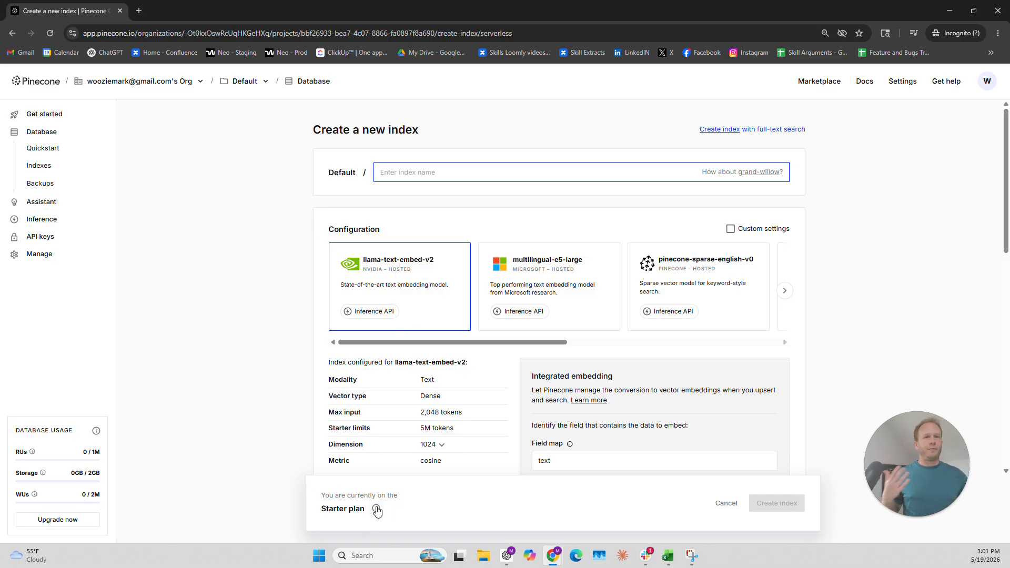
scroll(391, 391, down, 5)
scroll(392, 391, up, 5)
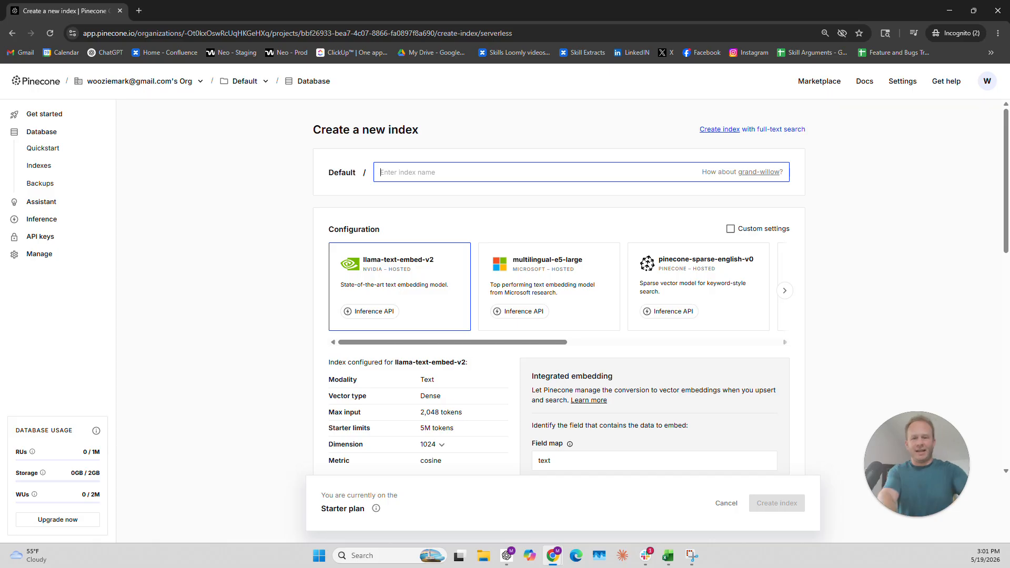
text(neow)
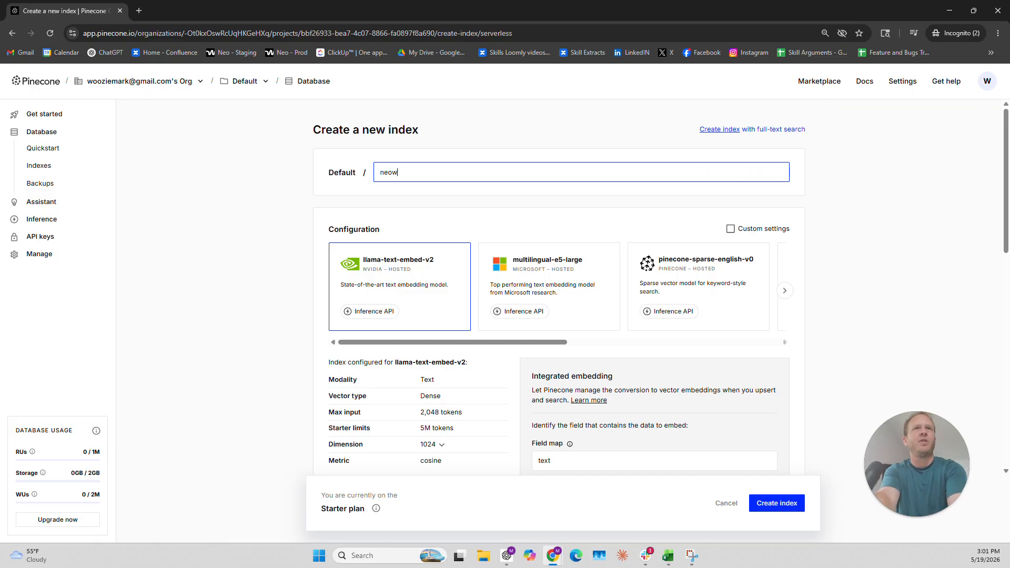
text(orlder)
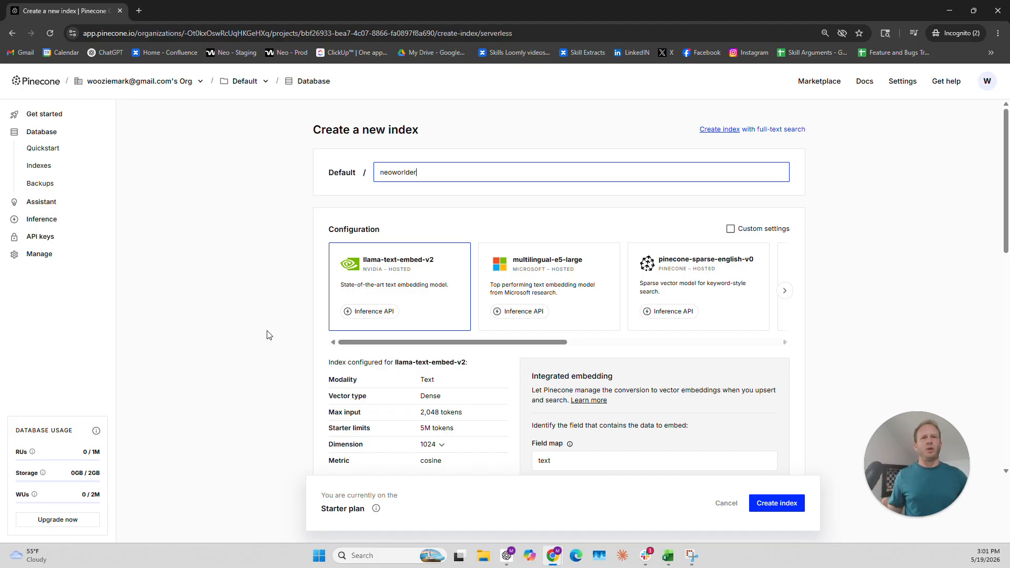
scroll(268, 331, down, 2)
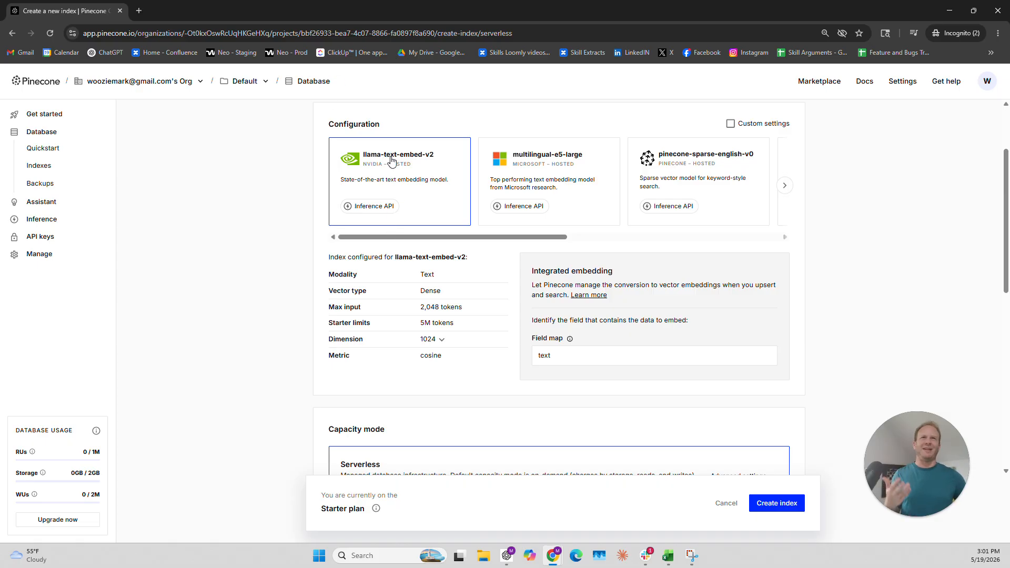
scroll(297, 315, down, 4)
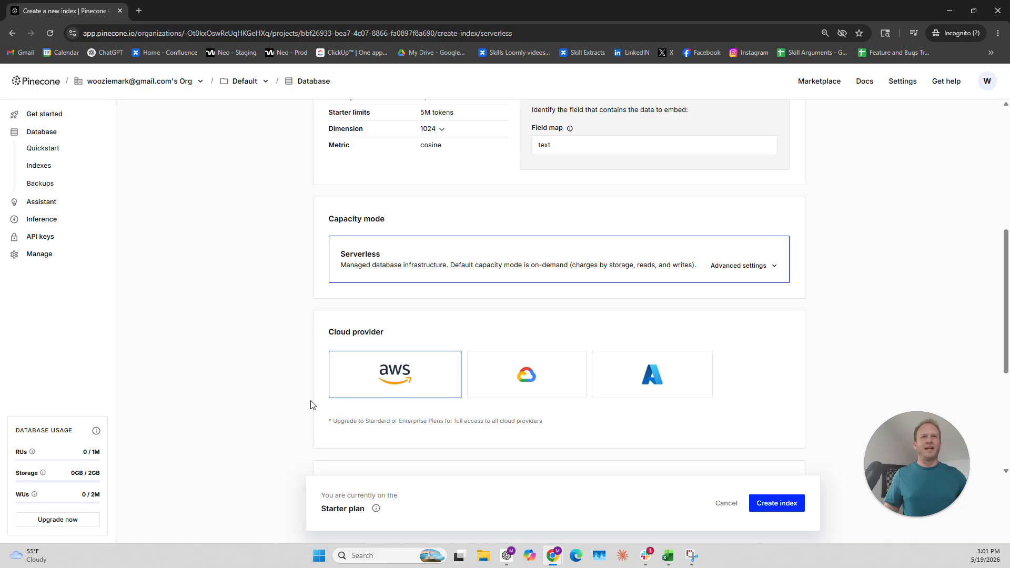
scroll(283, 389, down, 3)
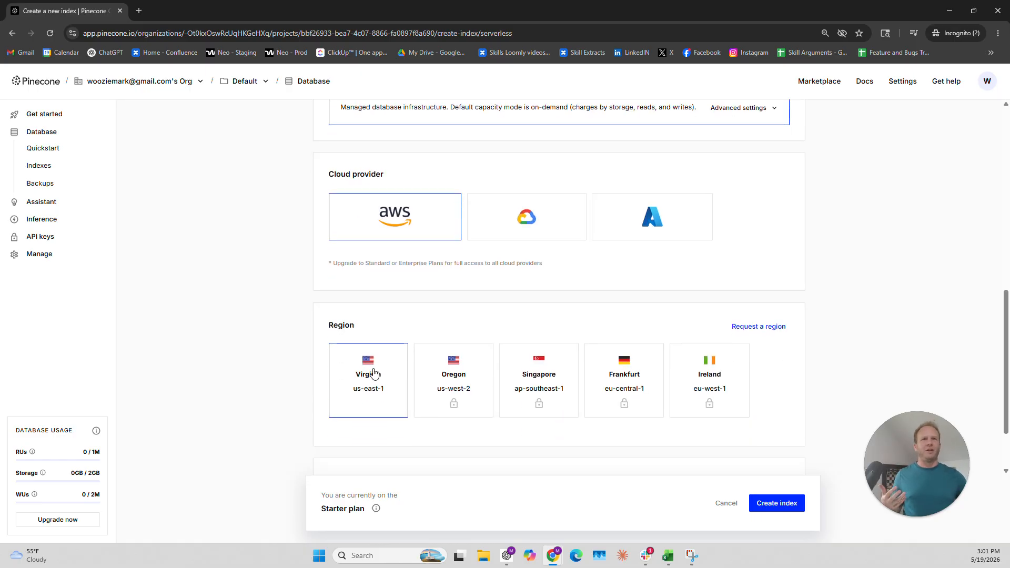
scroll(374, 322, down, 2)
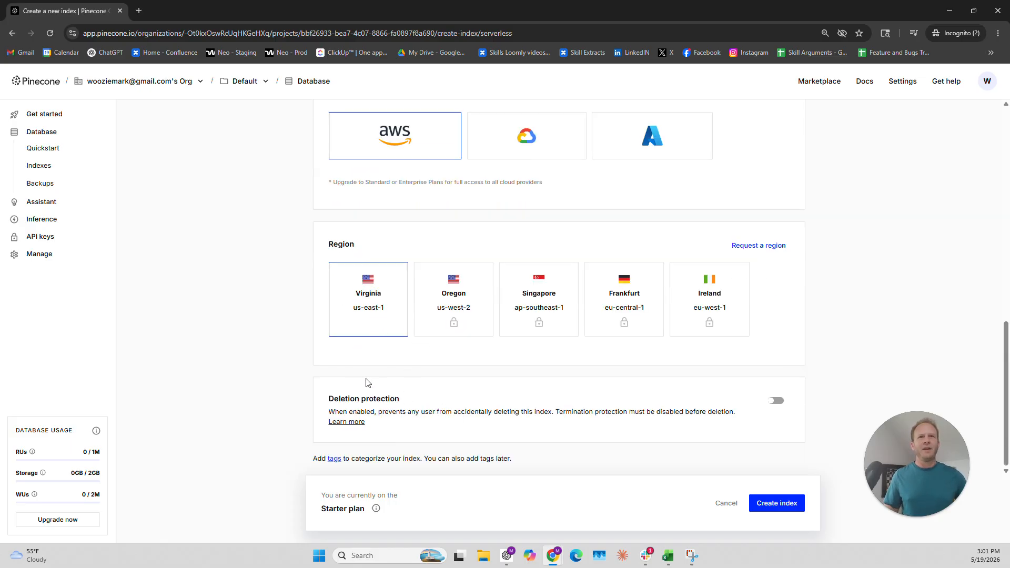
click(781, 505)
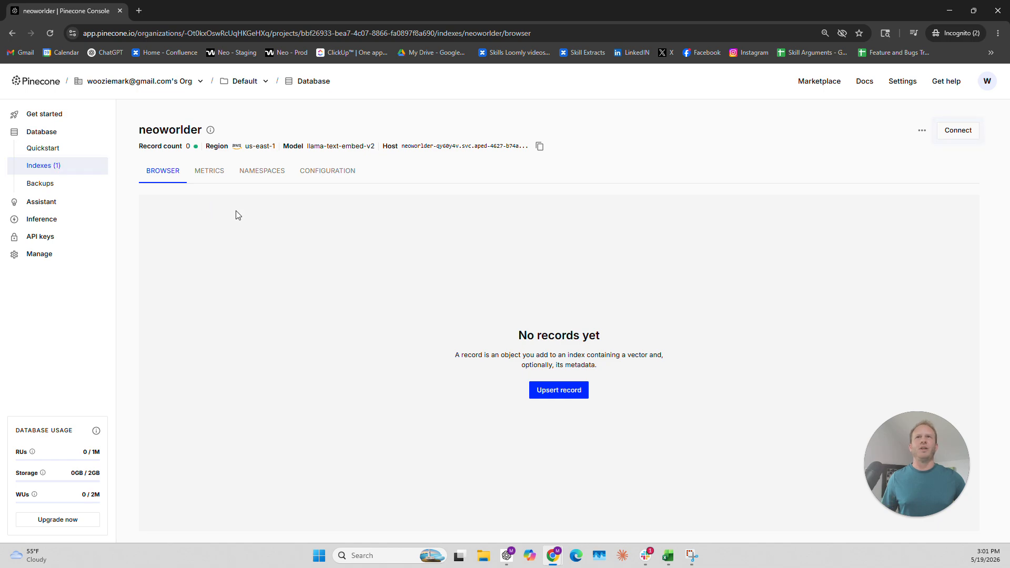
click(36, 165)
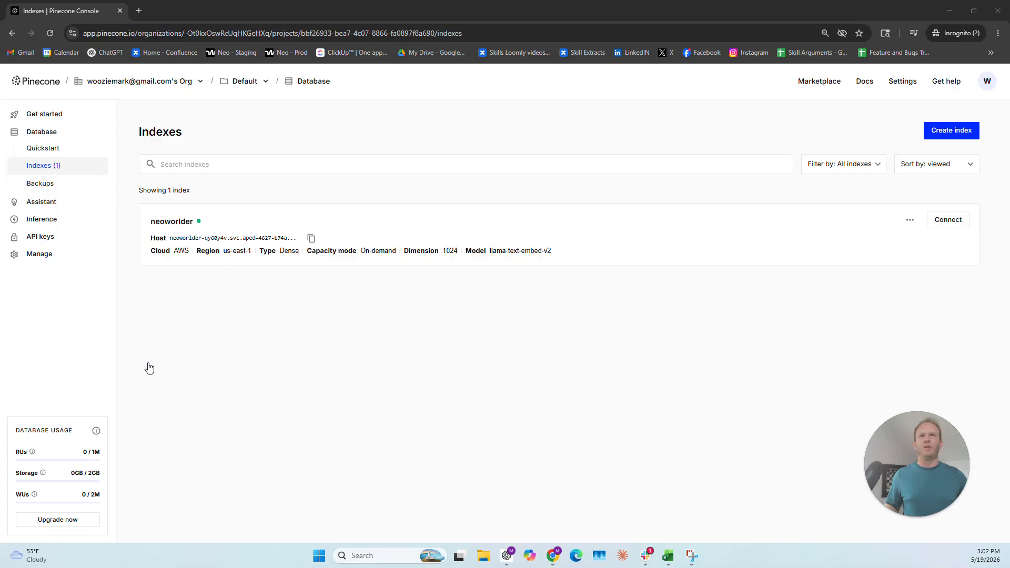
Step: Switch to NeoWorlder, open the account's Pathways settings and paste the copied API key as the Pinecone API key
key(alt+Tab)
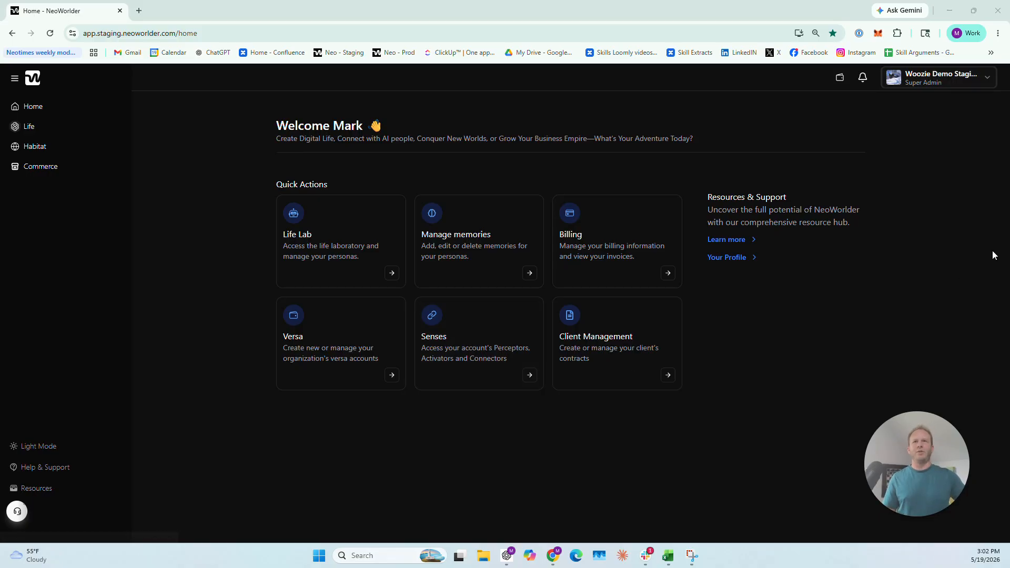
click(989, 80)
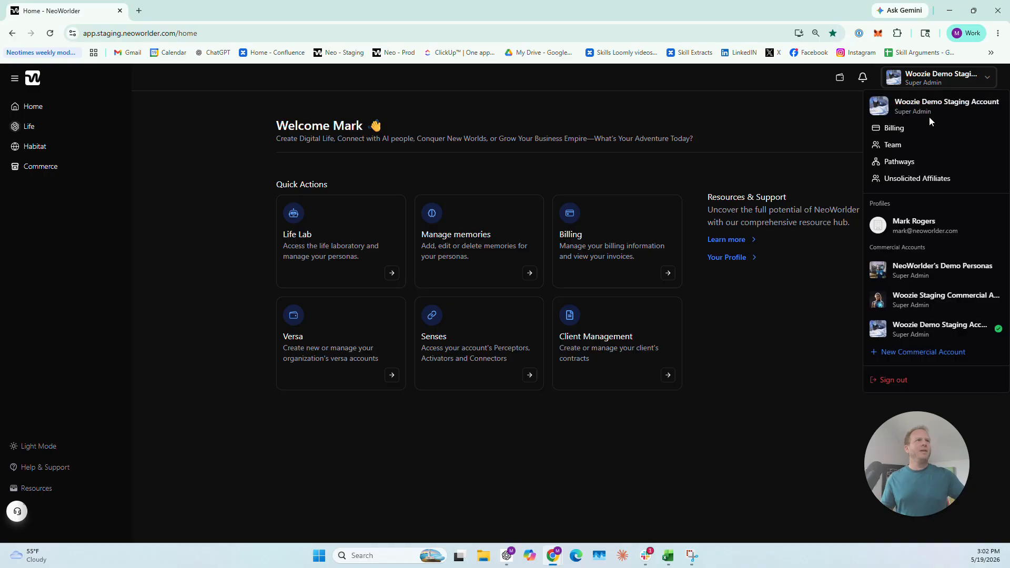
click(903, 161)
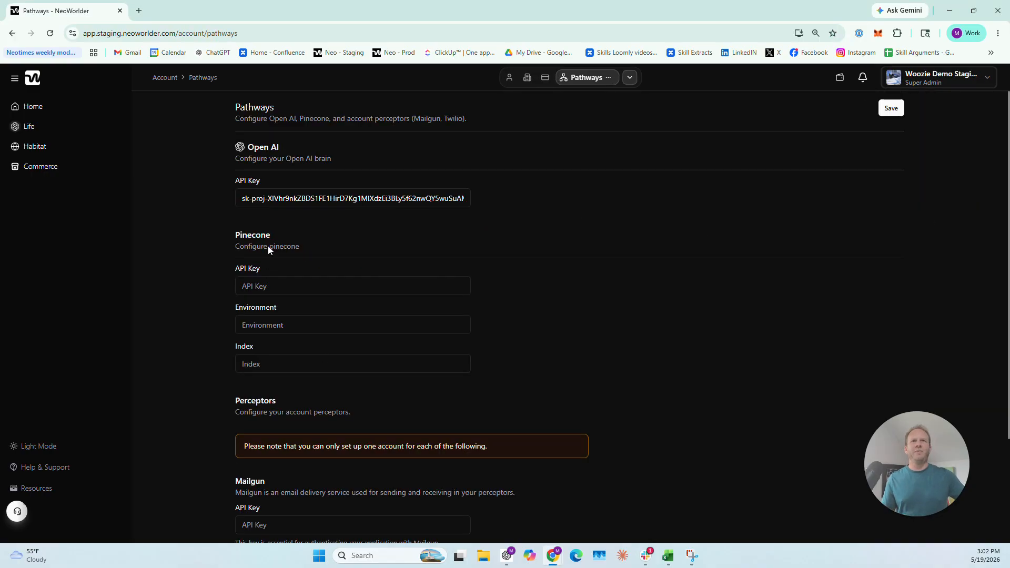
drag(240, 234, 271, 235)
click(294, 286)
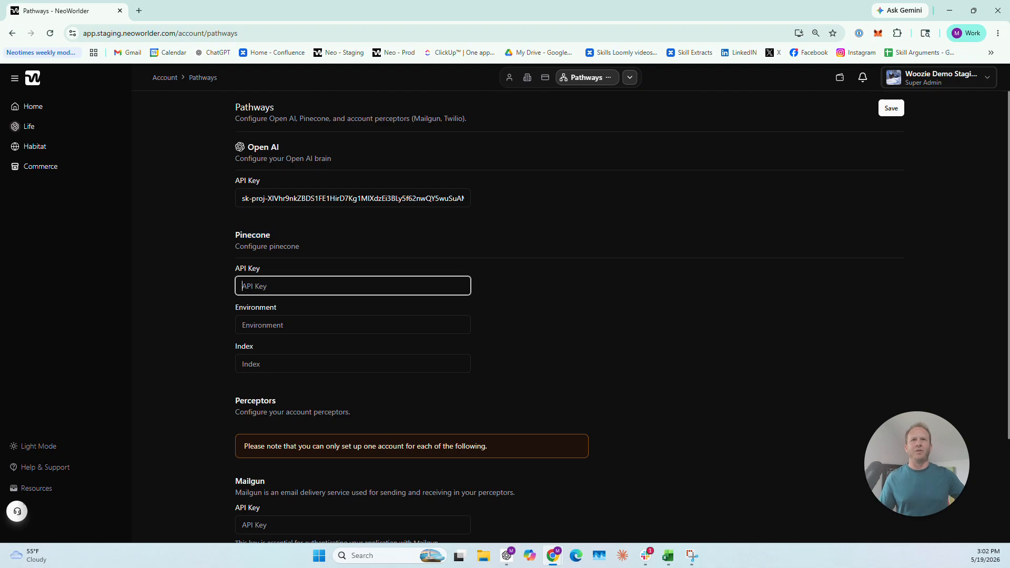
key(ctrl+v)
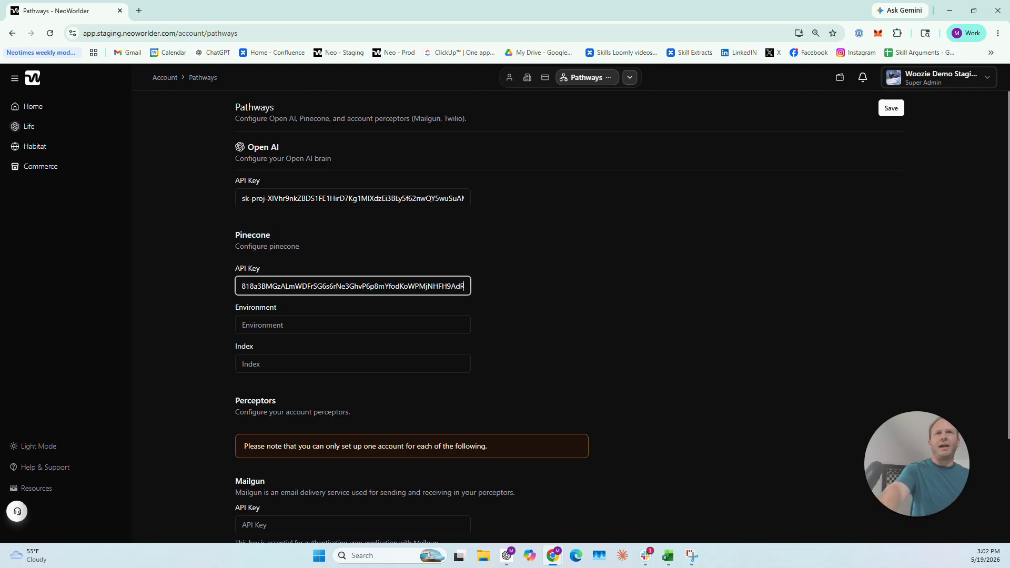
click(686, 302)
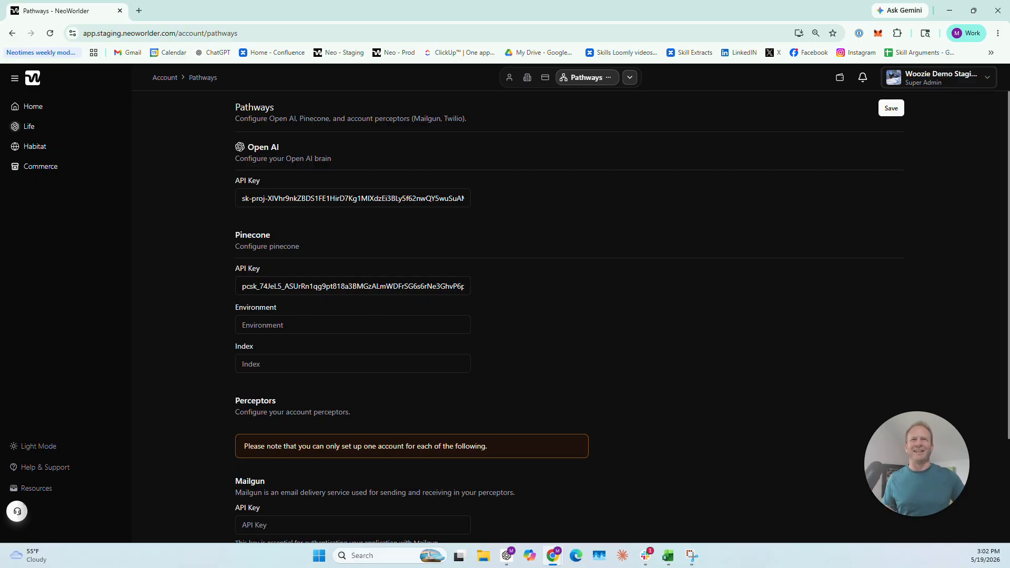
Step: Check the index's region in the Pinecone console and set the Pinecone environment in NeoWorlder to us-east-1
click(353, 325)
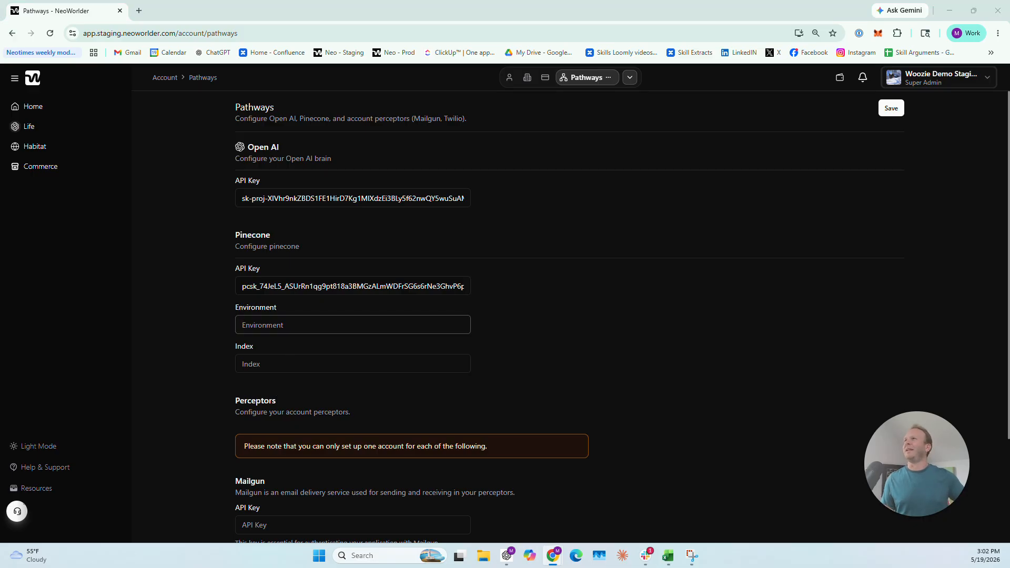
drag(763, 567, 400, 150)
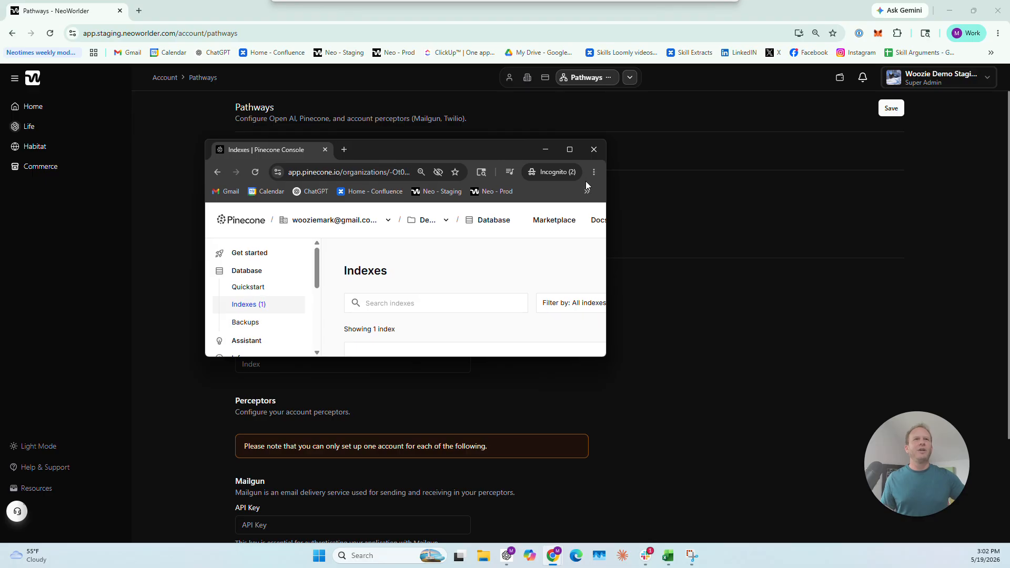
click(569, 149)
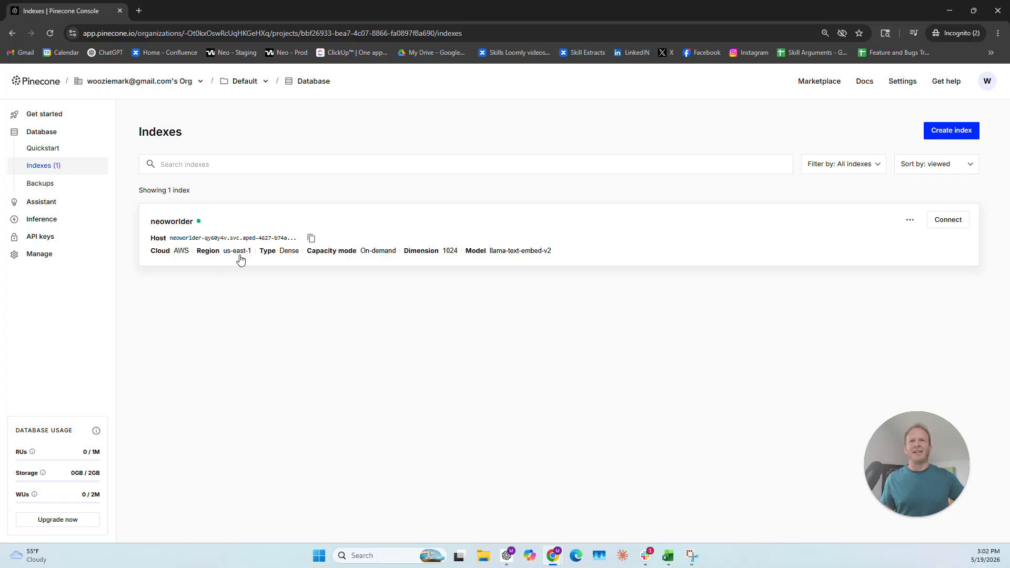
drag(560, 15, 0, 105)
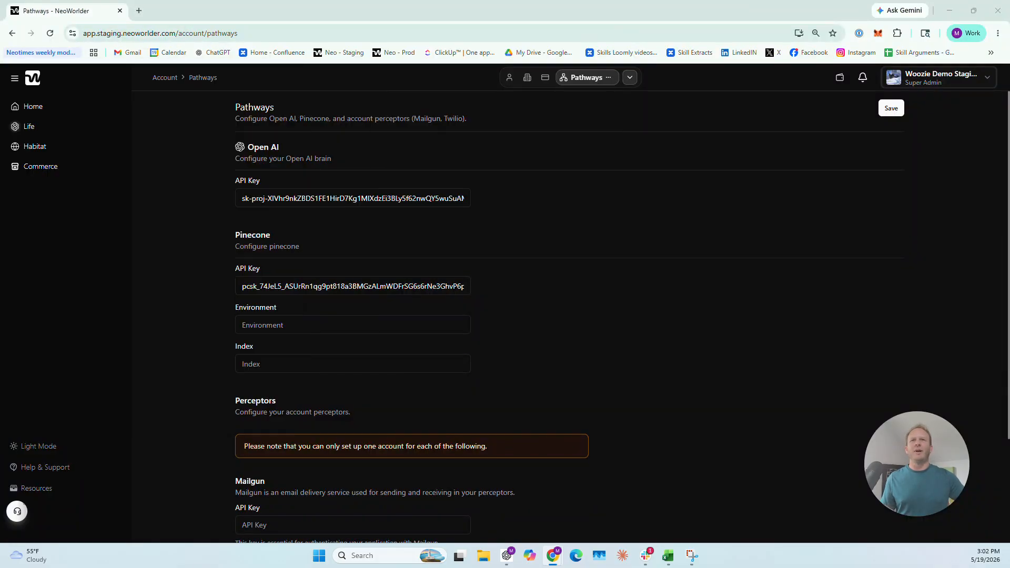
click(326, 325)
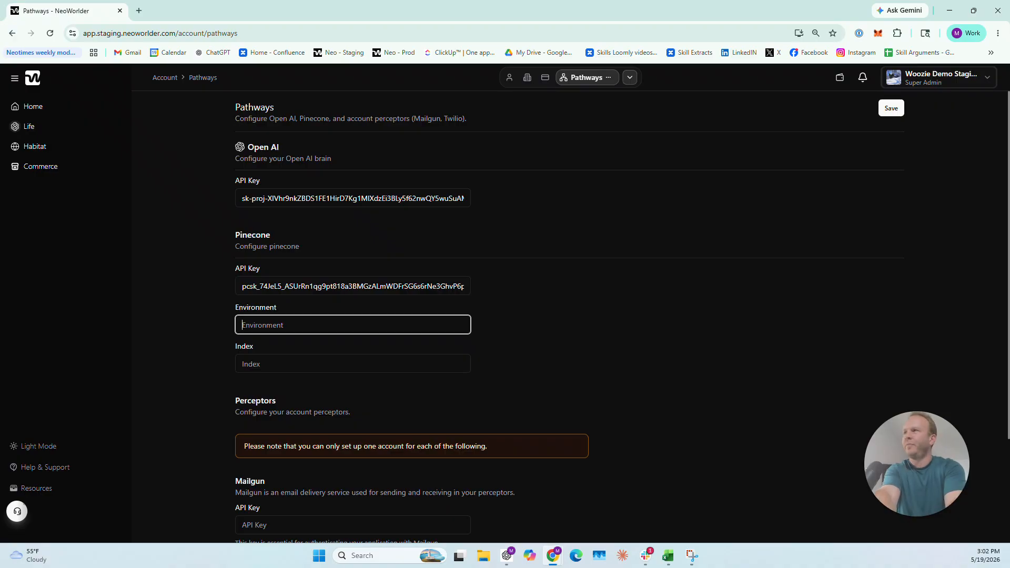
text(us)
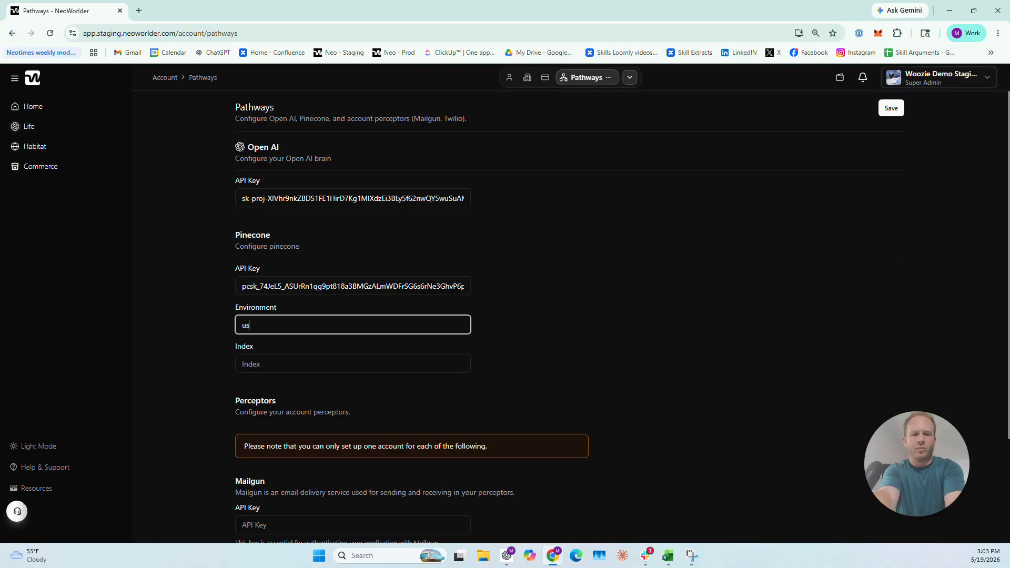
text(-east-1)
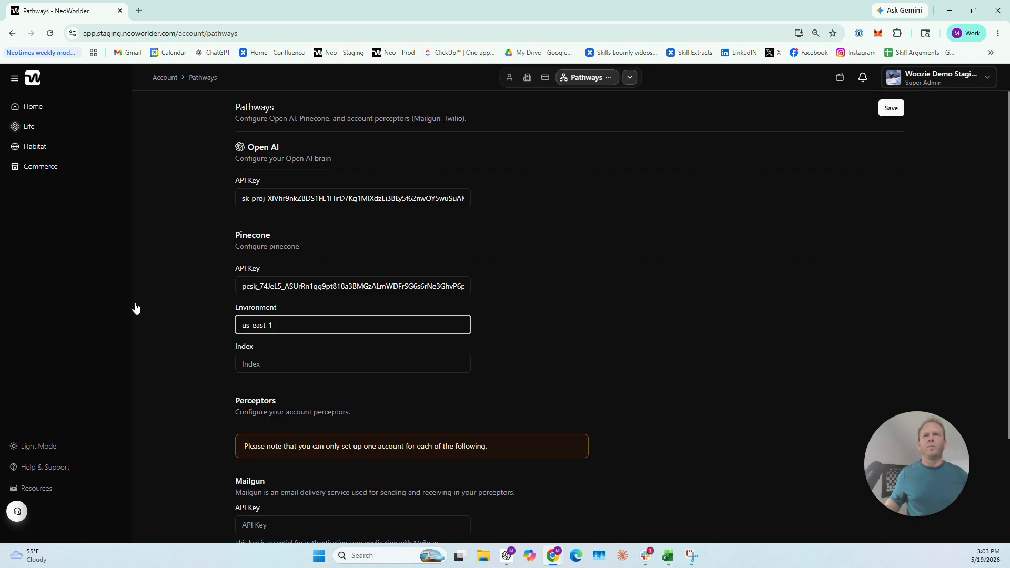
click(134, 307)
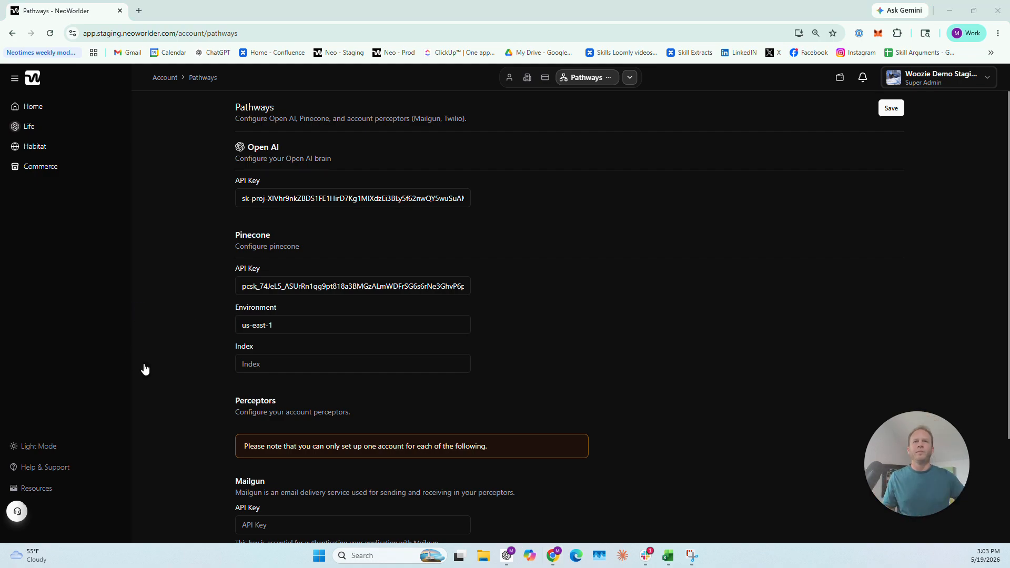
Step: Check the index name in the Pinecone console, set the Pinecone index in NeoWorlder to neoworlder and save the Pathways settings
drag(0, 132, 521, 178)
click(659, 177)
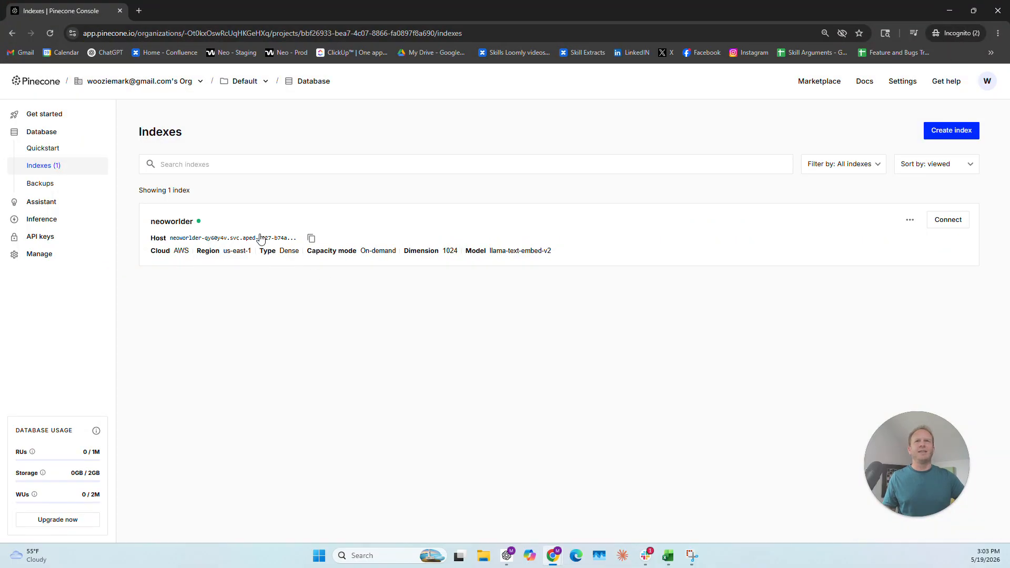
drag(733, 5, 0, 58)
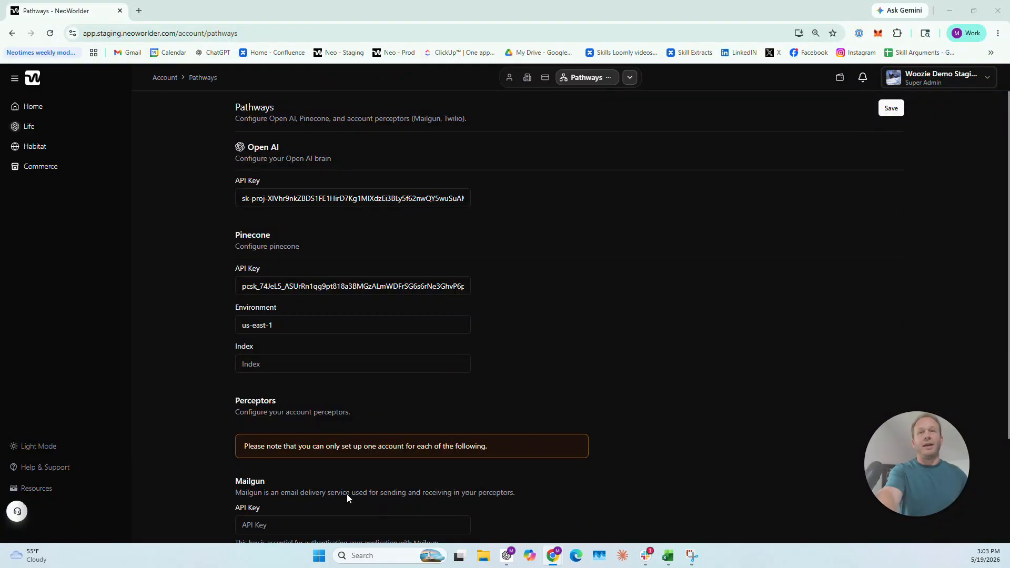
click(263, 367)
text(neo)
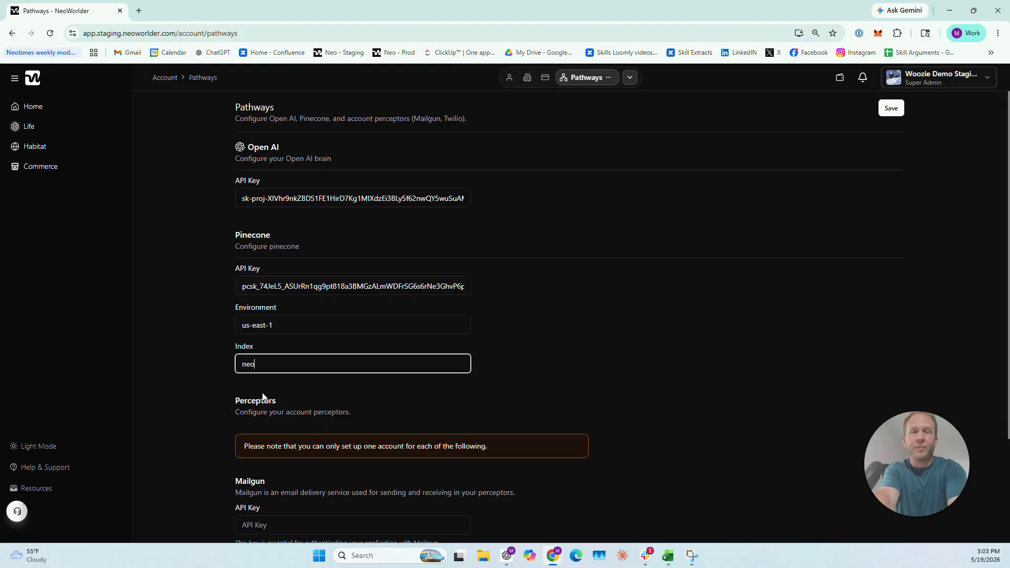
text(w)
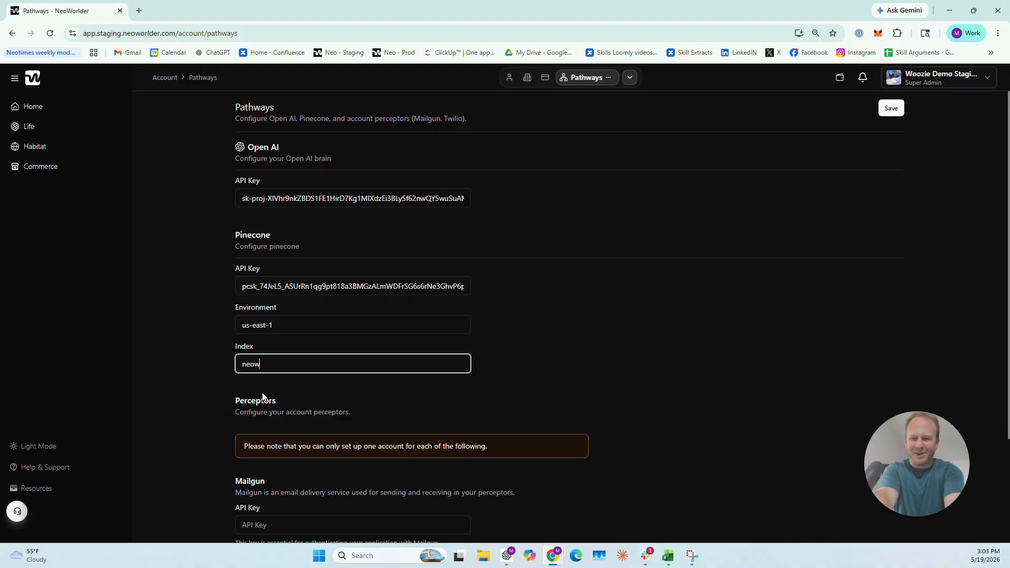
text(orlder)
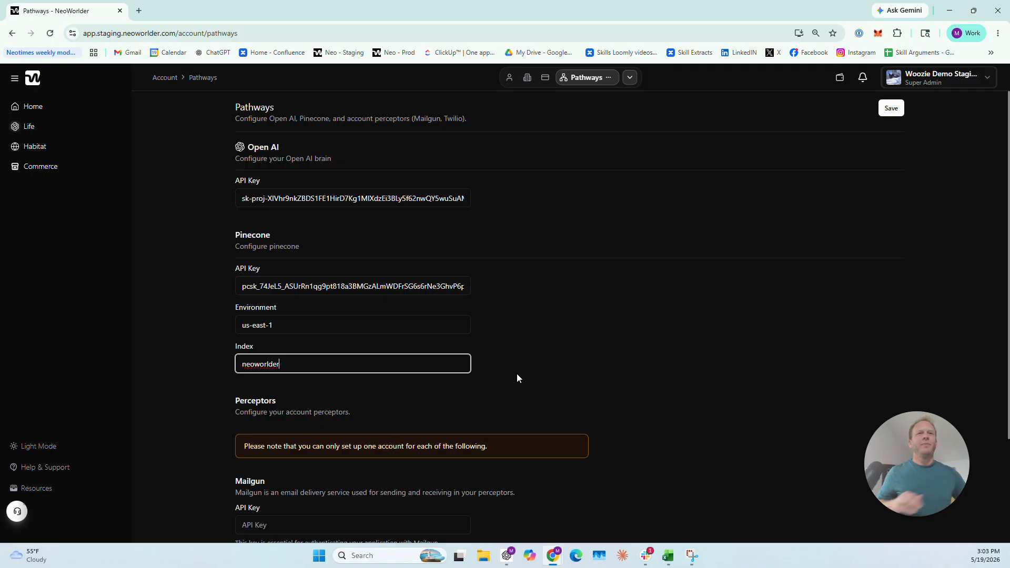
click(541, 357)
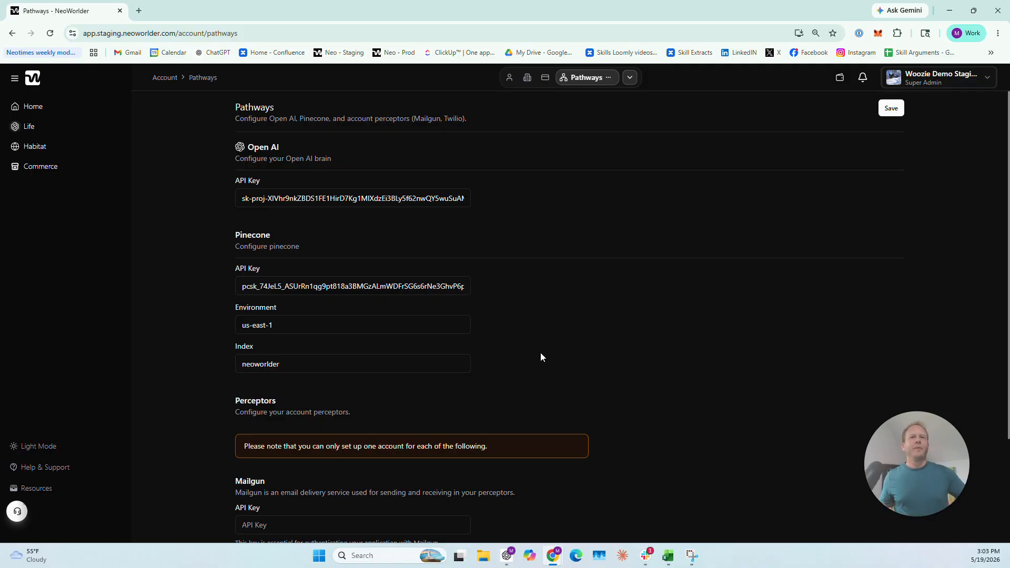
click(891, 108)
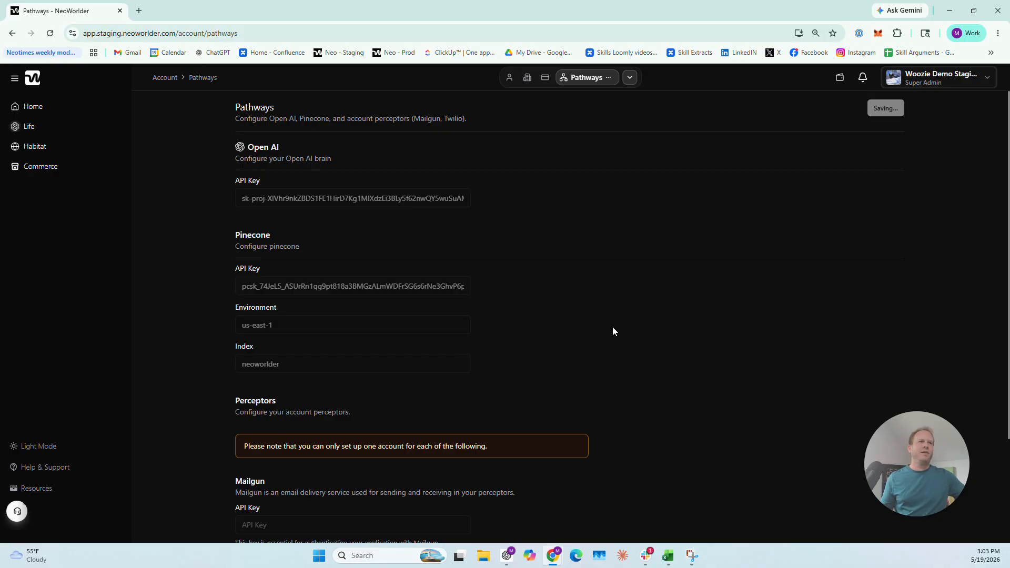